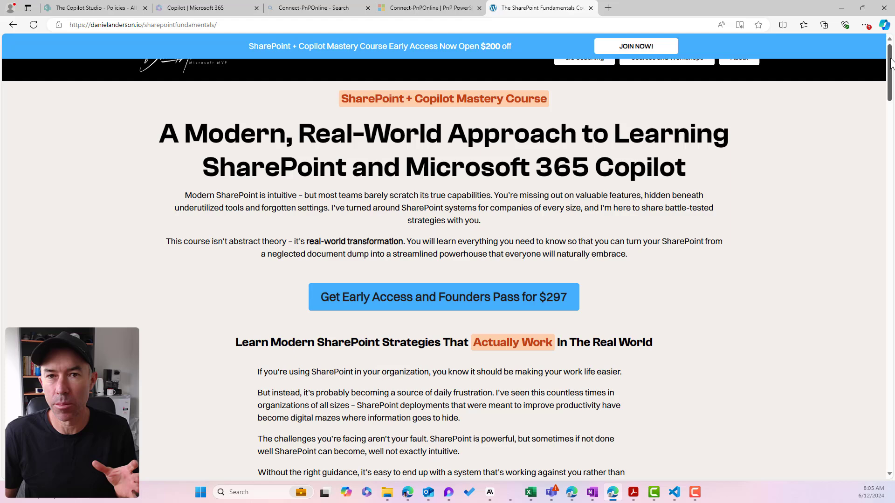
- Minimize the course sales page so the SharePoint + Copilot Mastery lesson list shows
{"action": "left_click_drag", "start_coordinate": [891, 64], "coordinate": [890, 77]}
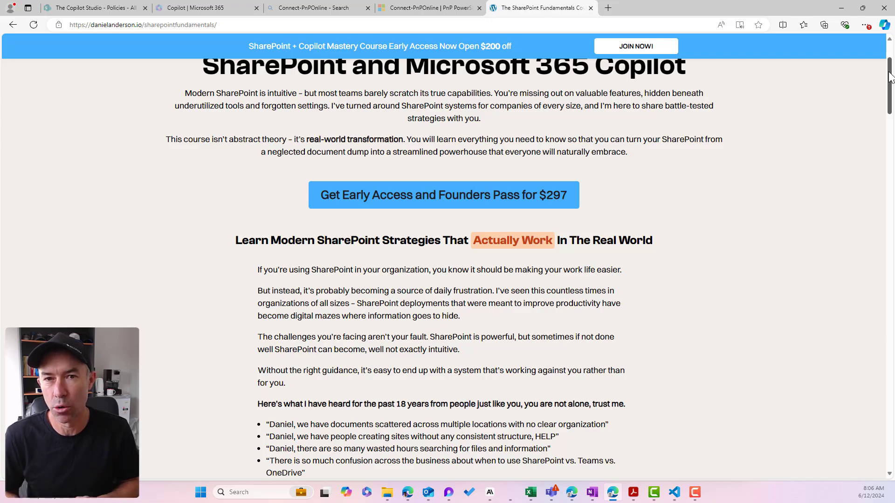
{"action": "left_click", "coordinate": [845, 10]}
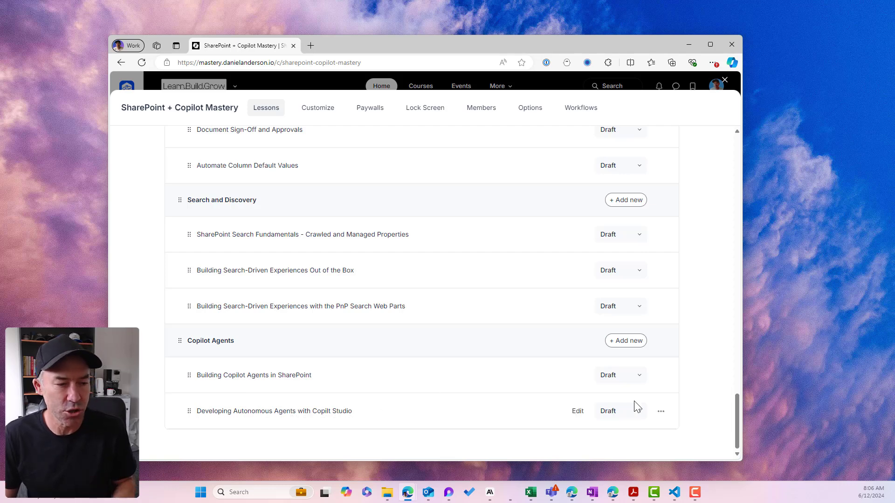
{"action": "left_click_drag", "start_coordinate": [736, 426], "coordinate": [711, 168]}
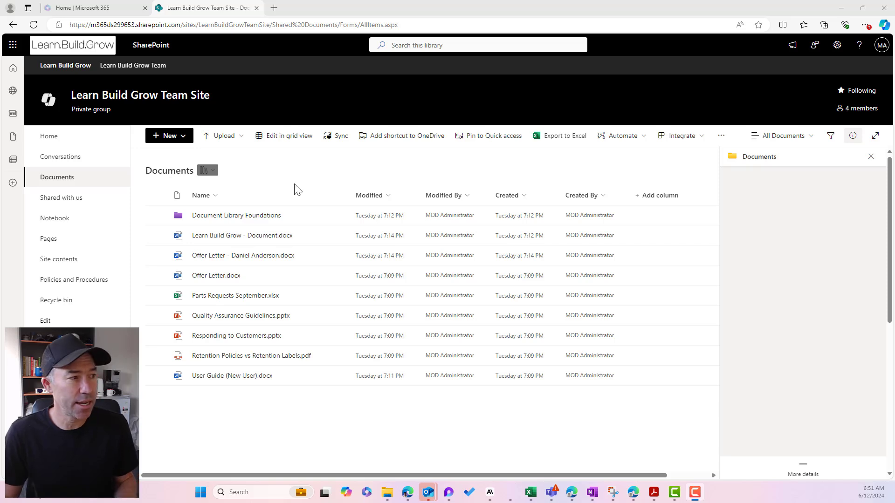
- Go from the gear menu's Library settings to the Documents library's full settings page
{"action": "left_click", "coordinate": [837, 44]}
{"action": "left_click", "coordinate": [777, 136]}
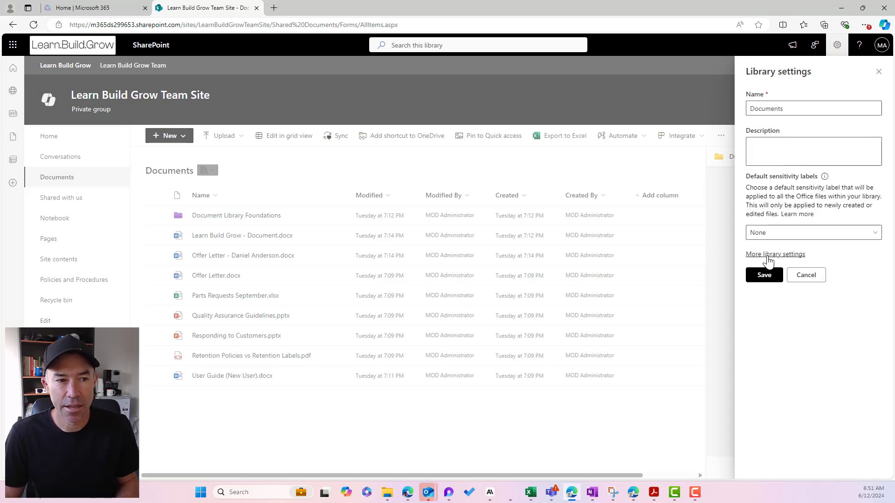
{"action": "left_click", "coordinate": [767, 256]}
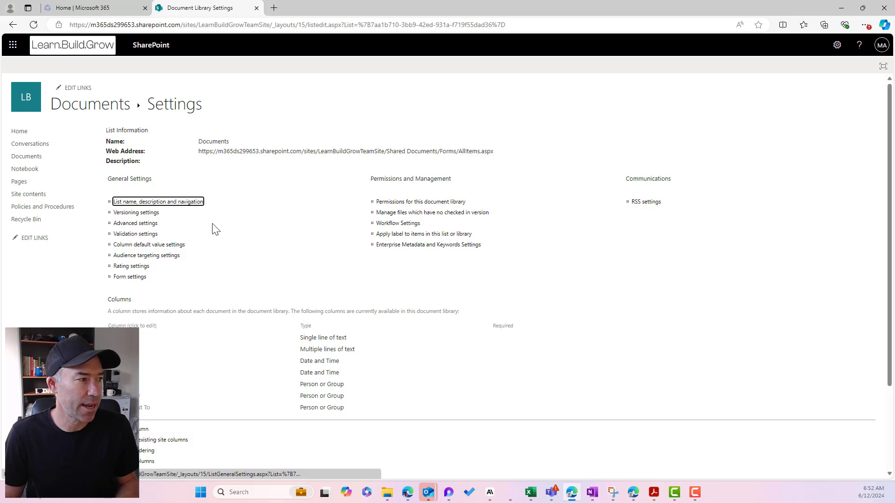
- Review the Documents library's Offline Client Availability advanced setting, confirm with OK, and return to Documents
{"action": "left_click", "coordinate": [150, 235]}
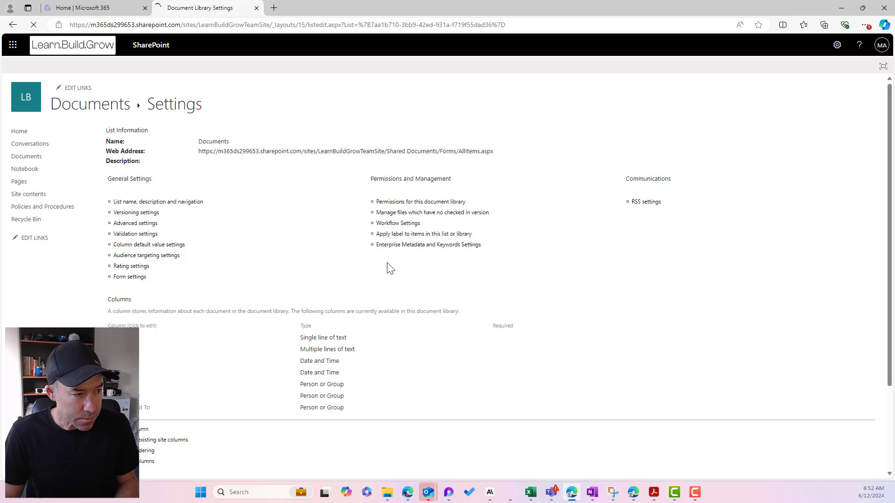
{"action": "scroll", "coordinate": [390, 269], "scroll_direction": "down", "scroll_amount": 4}
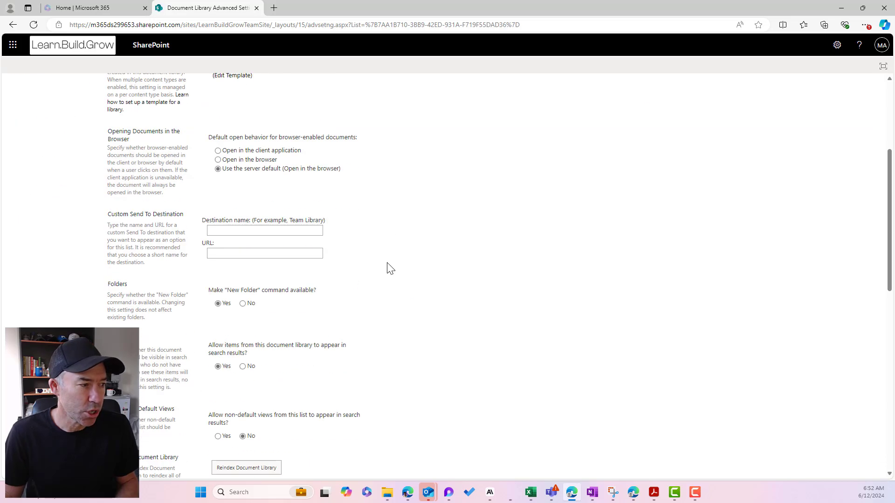
{"action": "scroll", "coordinate": [391, 269], "scroll_direction": "down", "scroll_amount": 3}
{"action": "scroll", "coordinate": [390, 269], "scroll_direction": "down", "scroll_amount": 3}
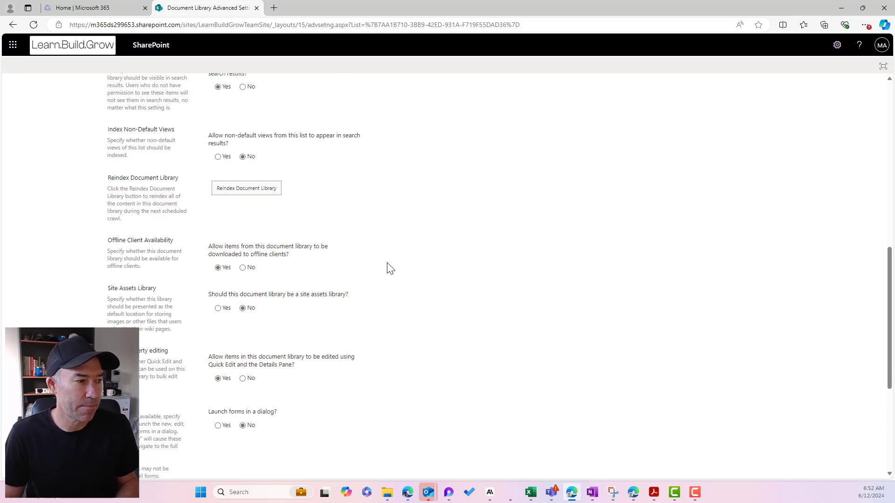
{"action": "scroll", "coordinate": [391, 269], "scroll_direction": "down", "scroll_amount": 1}
{"action": "scroll", "coordinate": [390, 269], "scroll_direction": "down", "scroll_amount": 4}
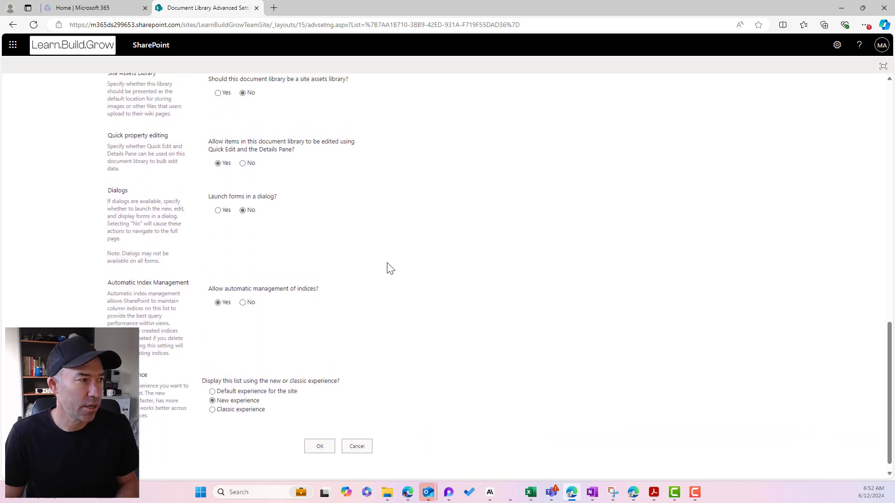
{"action": "scroll", "coordinate": [388, 265], "scroll_direction": "up", "scroll_amount": 5}
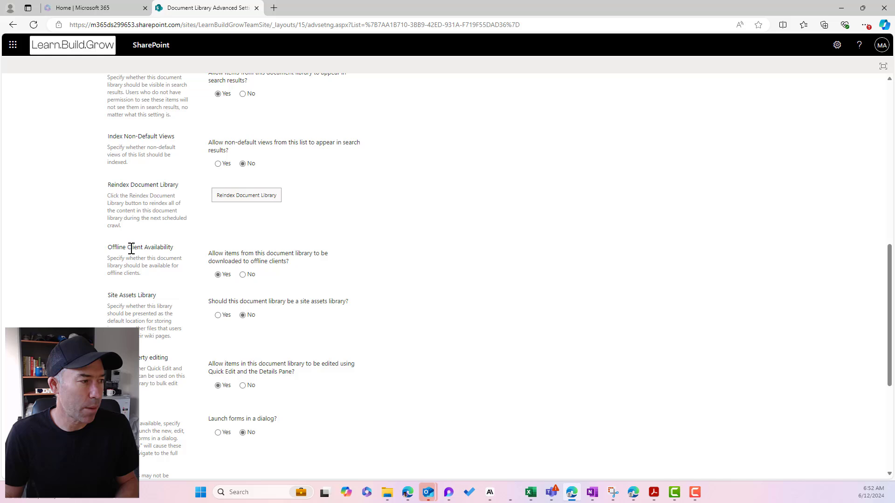
{"action": "left_click_drag", "start_coordinate": [109, 247], "coordinate": [174, 248]}
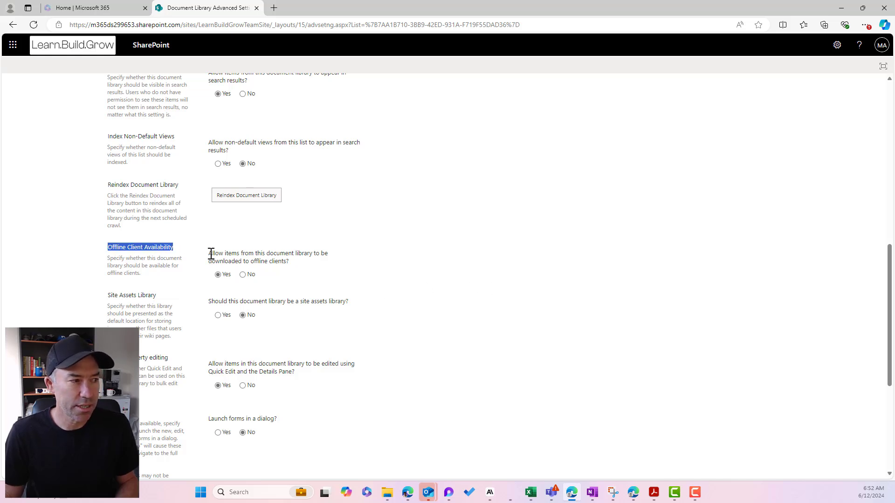
{"action": "left_click_drag", "start_coordinate": [209, 255], "coordinate": [337, 266]}
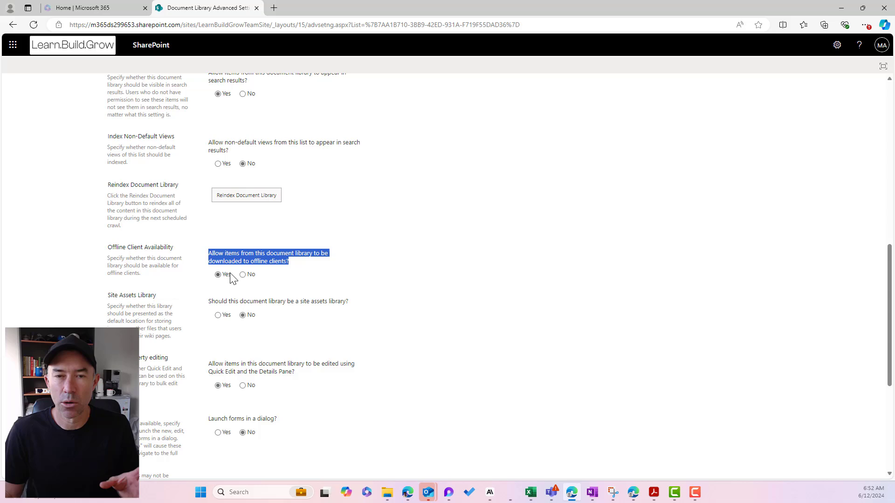
{"action": "scroll", "coordinate": [354, 282], "scroll_direction": "down", "scroll_amount": 5}
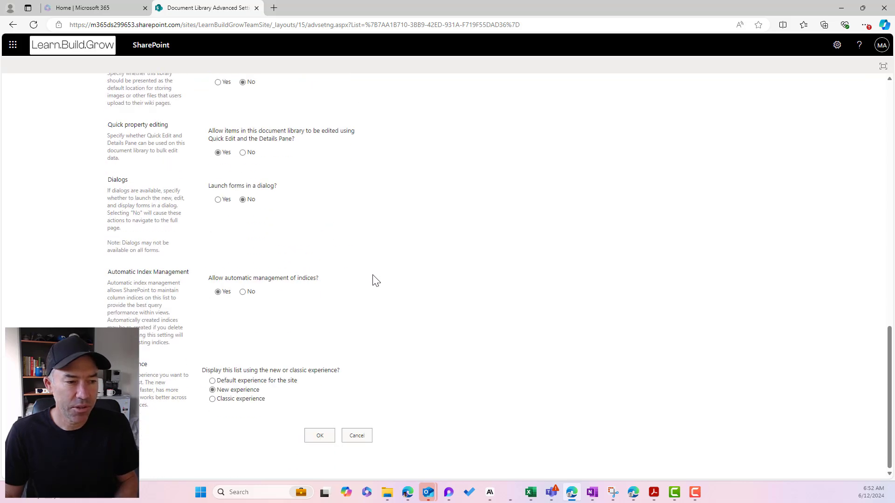
{"action": "left_click", "coordinate": [328, 433]}
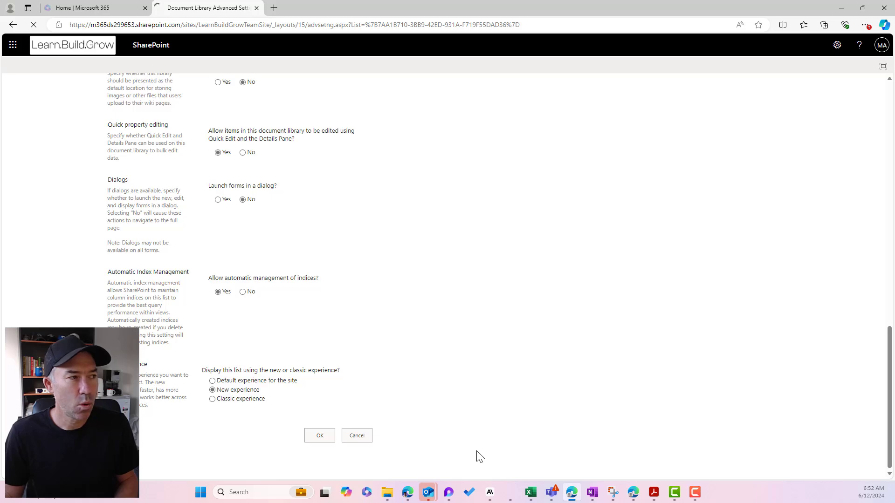
{"action": "left_click", "coordinate": [112, 111]}
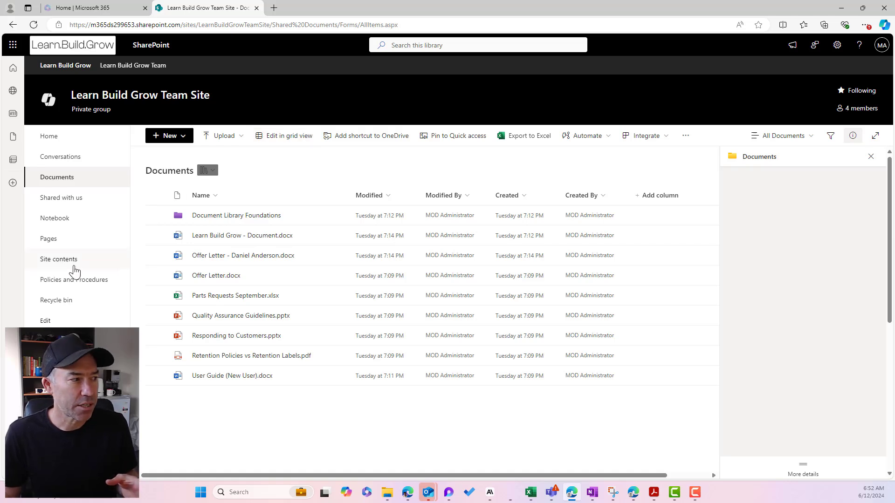
{"action": "left_click", "coordinate": [70, 280]}
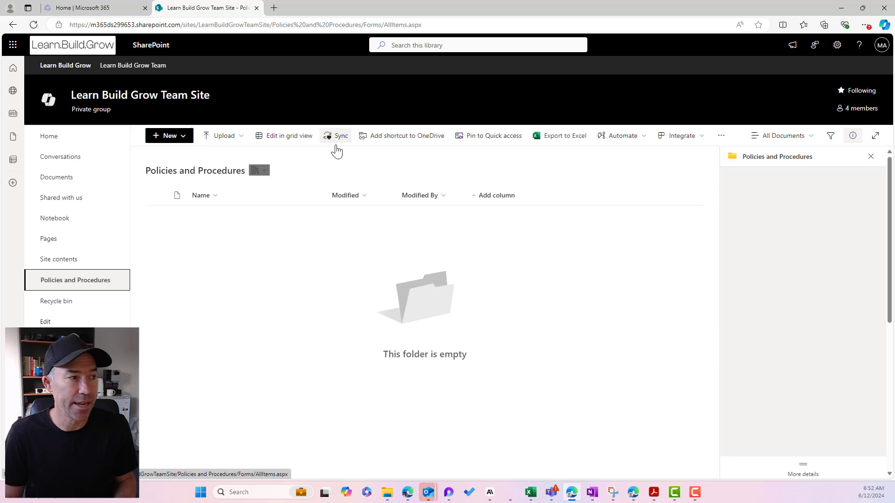
{"action": "left_click", "coordinate": [80, 181]}
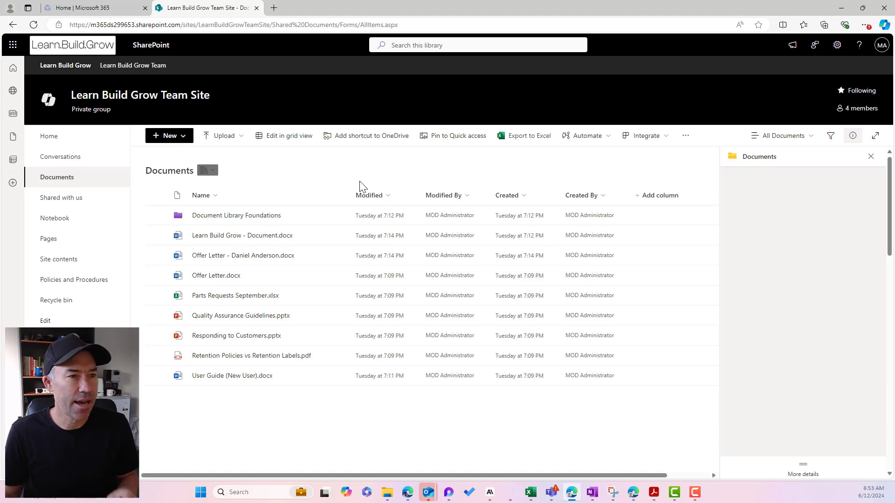
- Navigate via Site information and View all site settings to Search and offline availability
{"action": "left_click", "coordinate": [837, 46]}
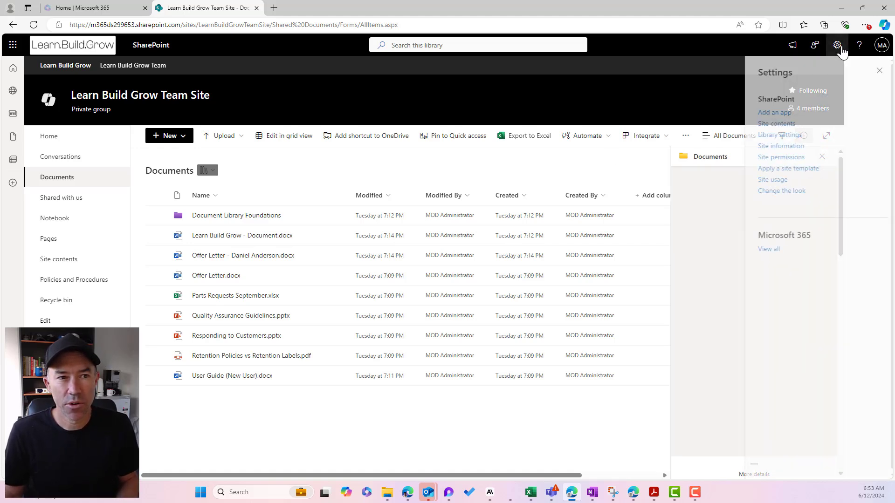
{"action": "left_click", "coordinate": [785, 146]}
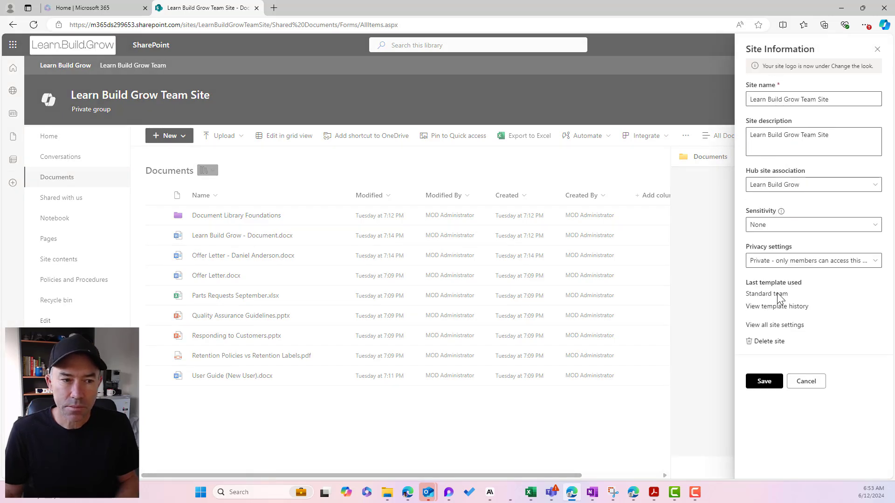
{"action": "left_click", "coordinate": [787, 325]}
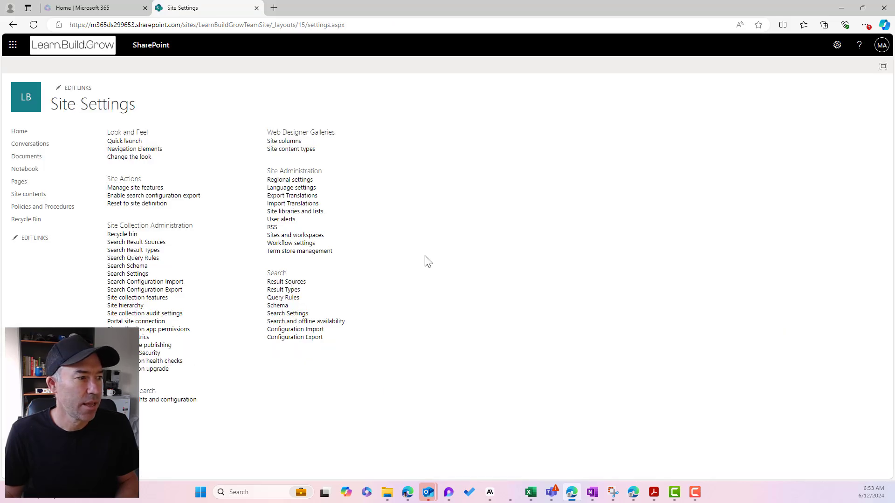
{"action": "left_click_drag", "start_coordinate": [266, 274], "coordinate": [292, 274]}
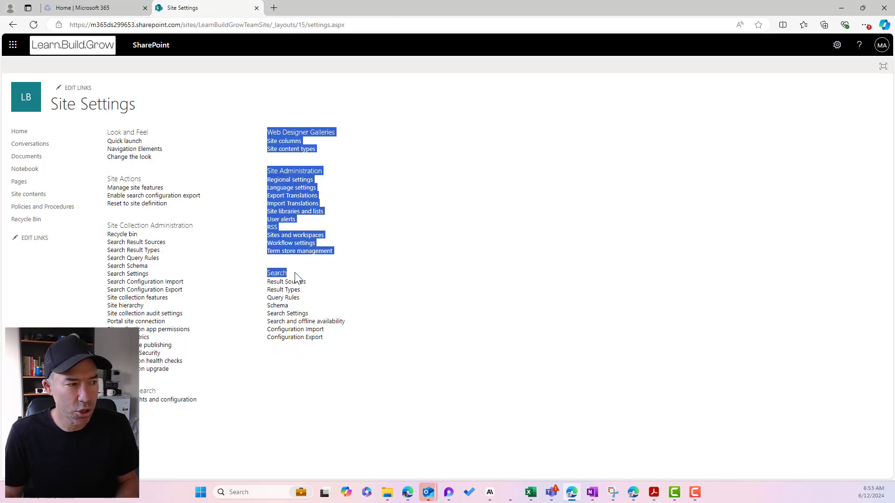
{"action": "left_click", "coordinate": [295, 319]}
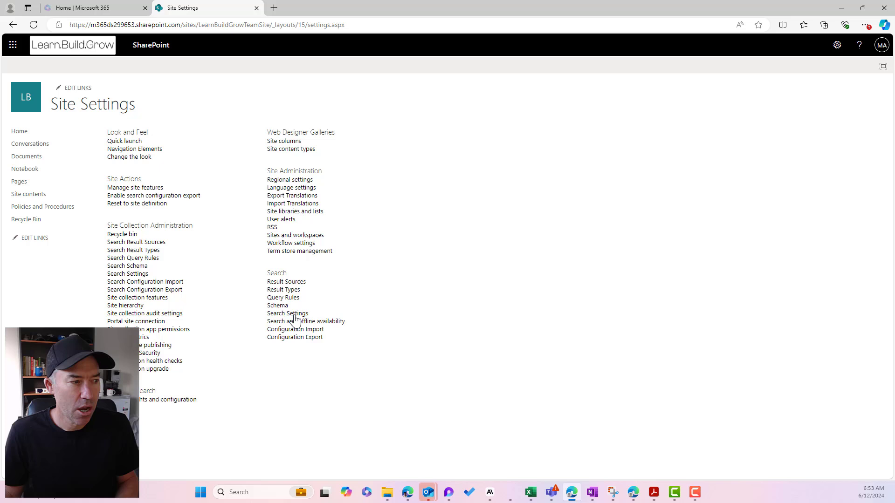
{"action": "left_click", "coordinate": [320, 322]}
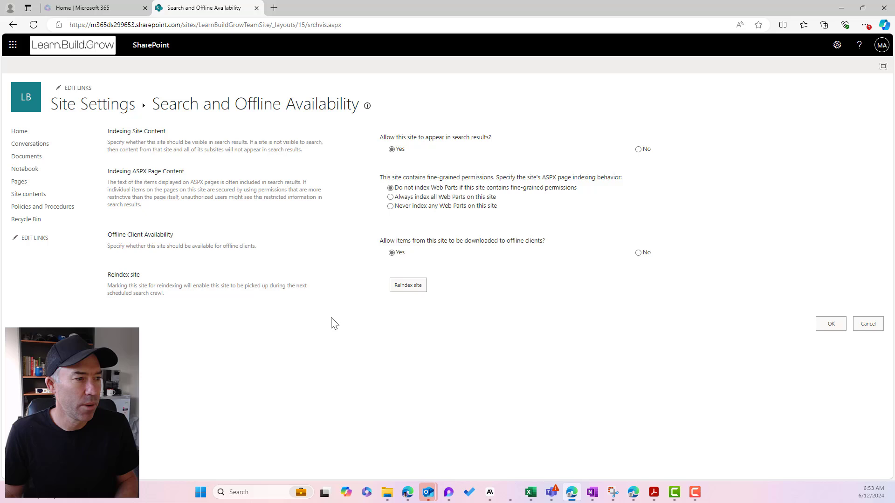
- Set the team site's Offline Client Availability to No and save with OK
{"action": "left_click_drag", "start_coordinate": [109, 239], "coordinate": [188, 243]}
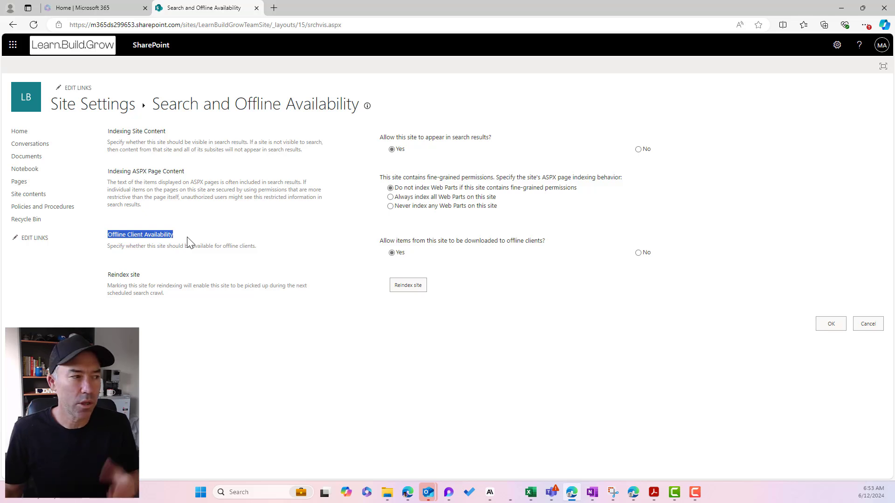
{"action": "left_click_drag", "start_coordinate": [380, 241], "coordinate": [546, 243]}
{"action": "left_click", "coordinate": [559, 250]}
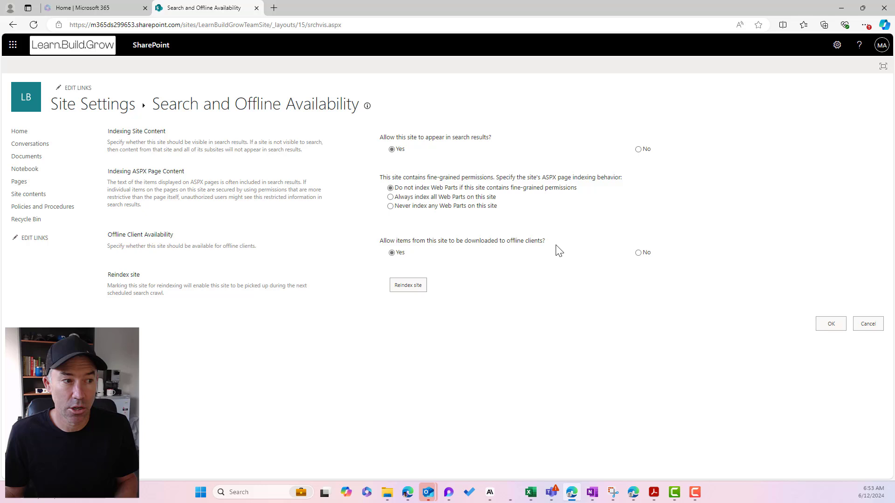
{"action": "left_click", "coordinate": [818, 327]}
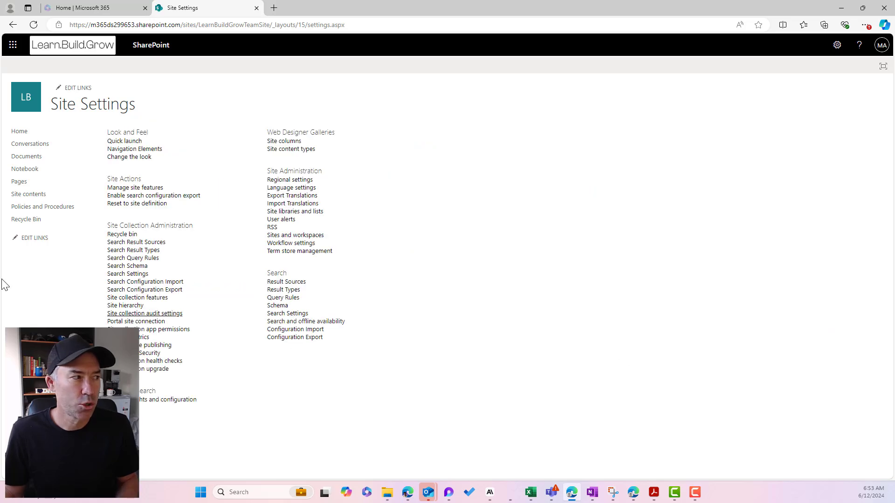
- Look at the empty Policies and Procedures library, then go back to the team site Home
{"action": "left_click", "coordinate": [54, 207]}
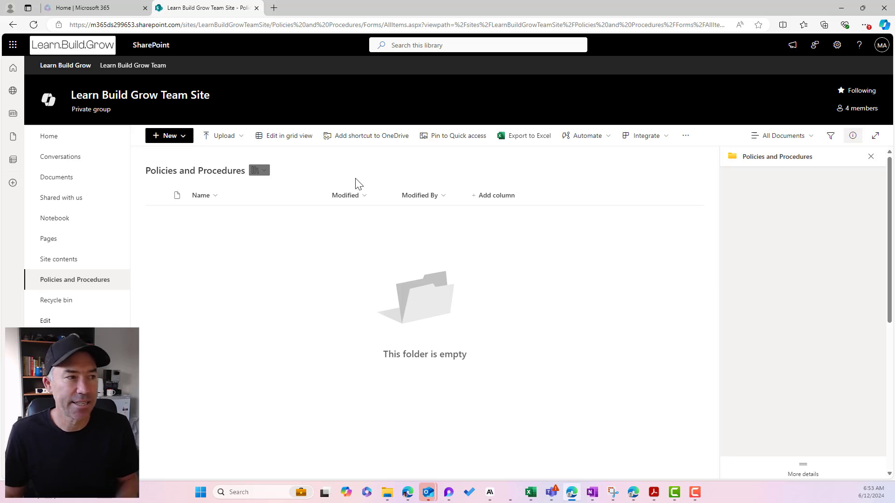
{"action": "left_click", "coordinate": [70, 140]}
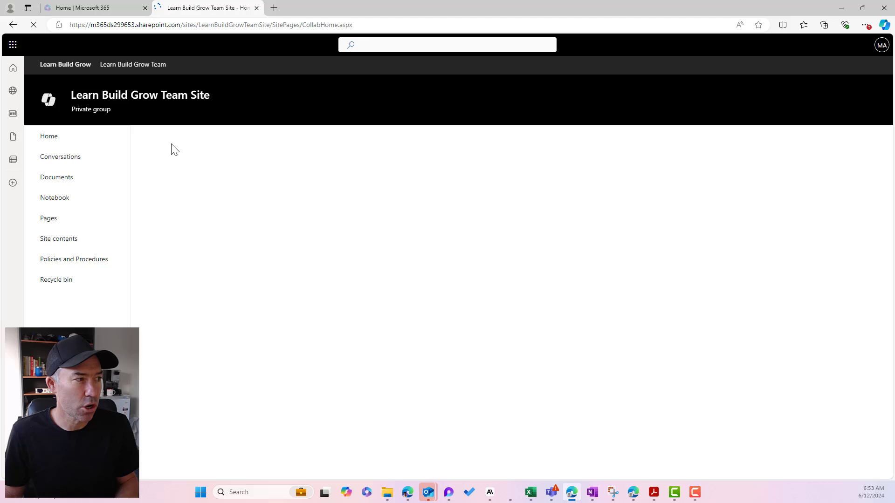
- Create a blank document library named 'Can I Sync'
{"action": "left_click", "coordinate": [168, 136]}
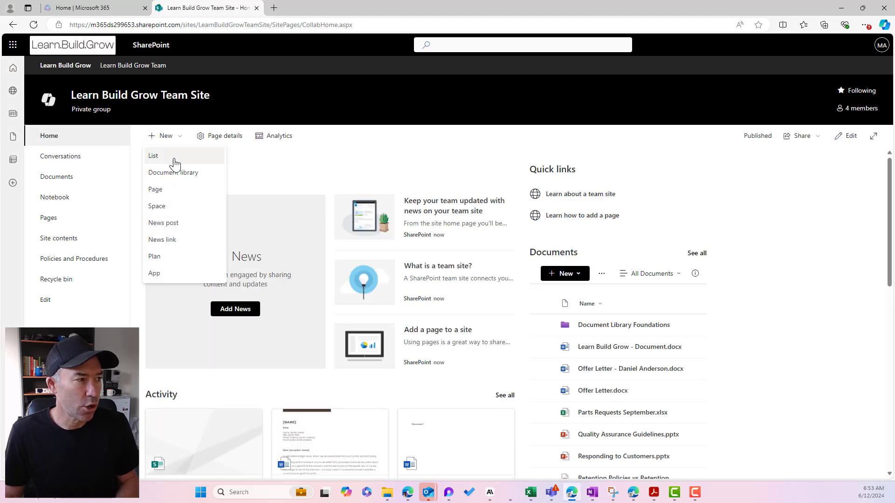
{"action": "left_click", "coordinate": [174, 166]}
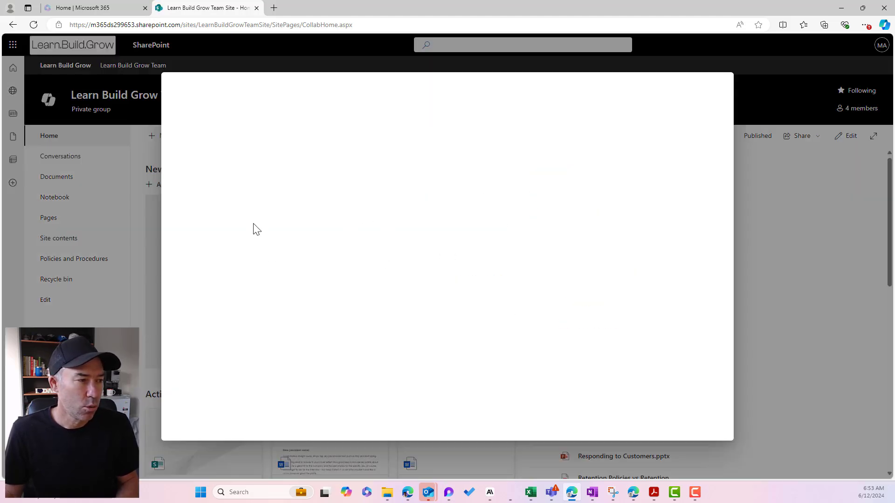
{"action": "left_click", "coordinate": [206, 136]}
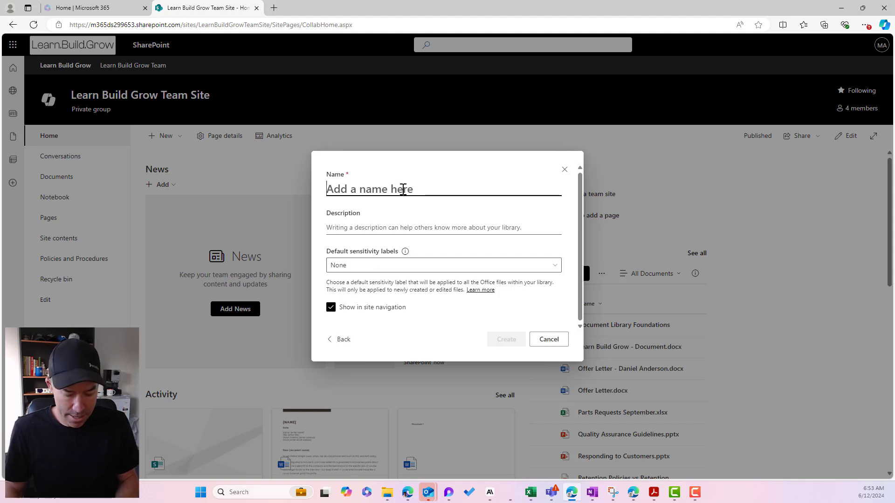
{"action": "type", "text": "Can I Sync"}
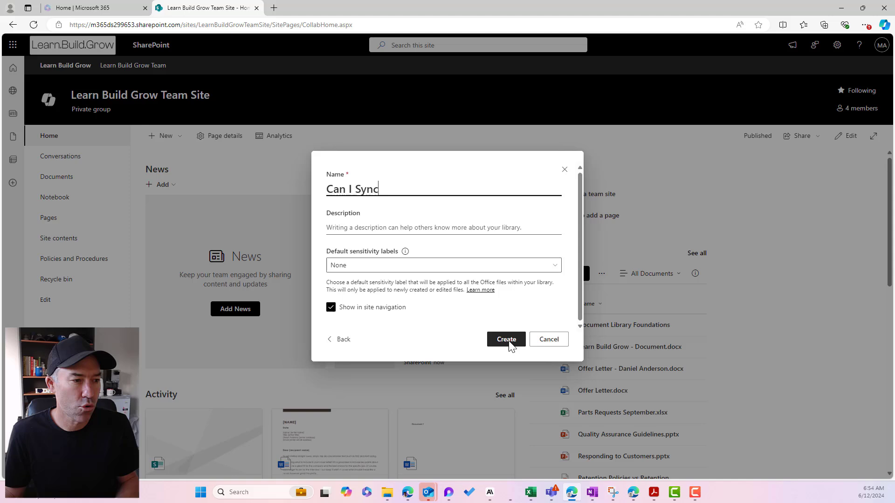
{"action": "left_click", "coordinate": [507, 341]}
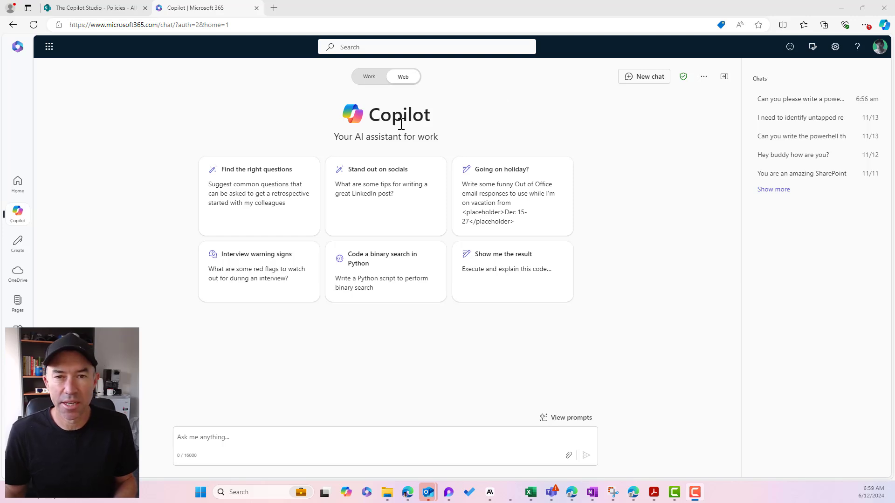
- Send Copilot the pasted request for a PnP script setting a library's offline availability to No
{"action": "left_click", "coordinate": [289, 438]}
{"action": "type", "text": "Can you please write a powershell script using PnP that will Set the Client Offline Availabiility to Noe in a SharePoint Online Document Library"}
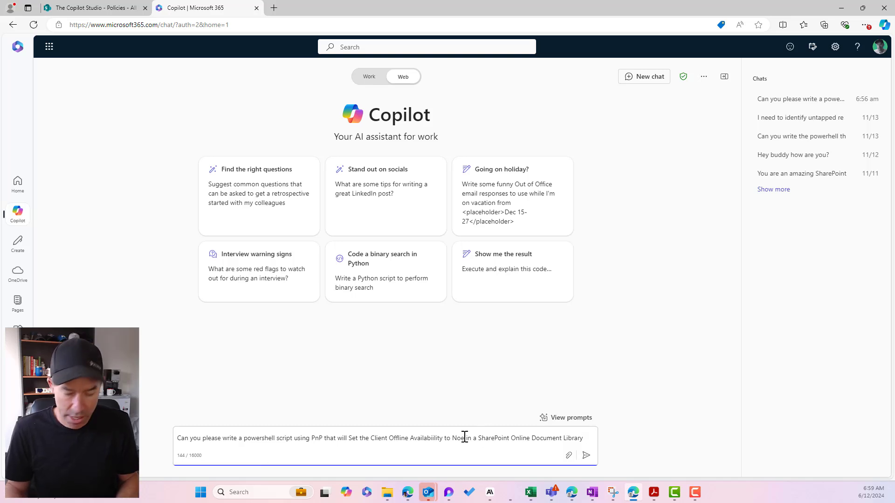
{"action": "key", "text": "BackSpace"}
{"action": "left_click", "coordinate": [586, 456]}
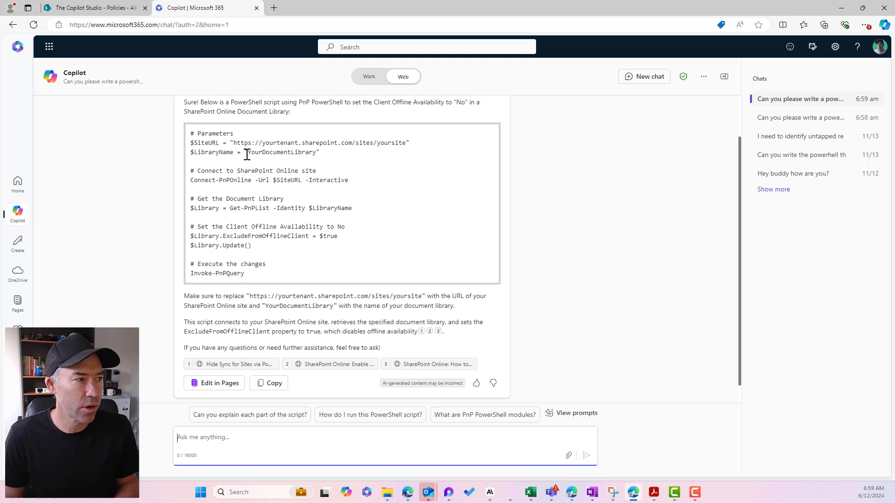
{"action": "left_click_drag", "start_coordinate": [238, 153], "coordinate": [295, 169]}
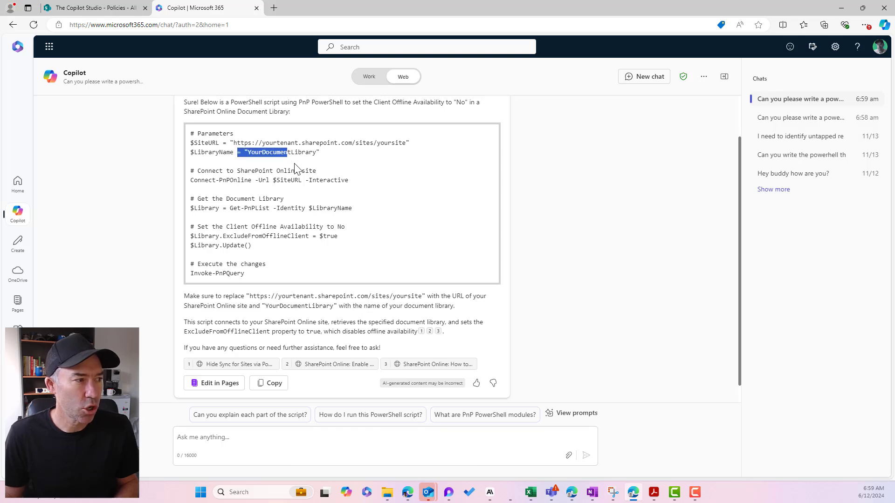
{"action": "left_click", "coordinate": [213, 155]}
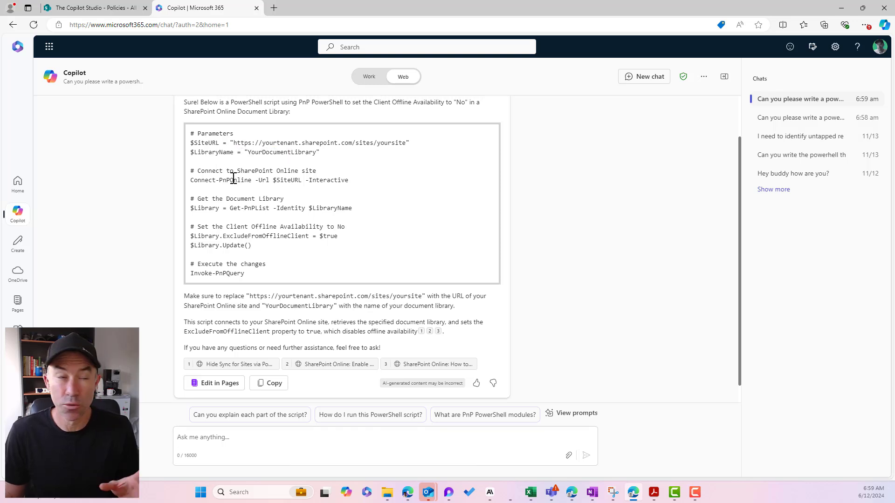
{"action": "left_click_drag", "start_coordinate": [208, 171], "coordinate": [284, 172]}
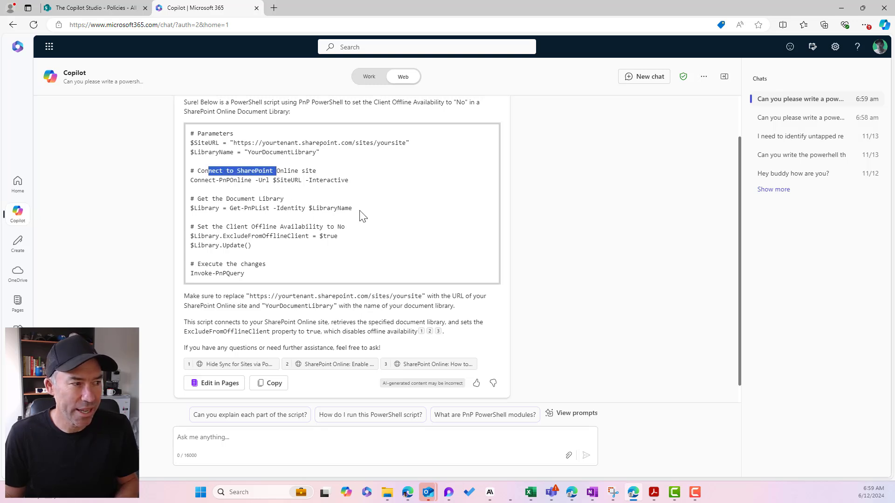
{"action": "left_click_drag", "start_coordinate": [353, 208], "coordinate": [216, 207]}
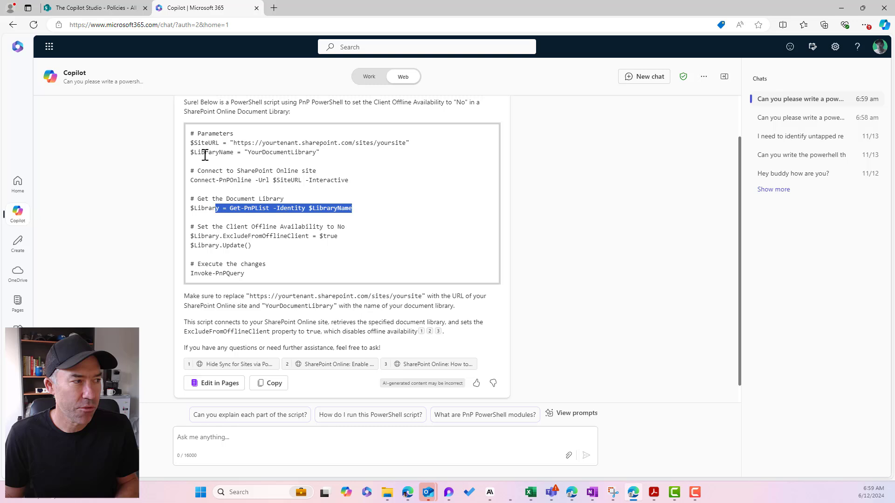
{"action": "left_click", "coordinate": [223, 192]}
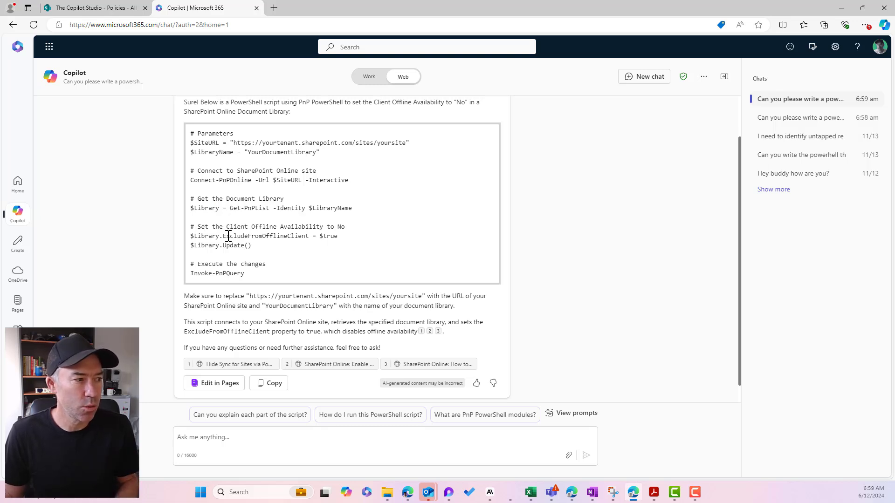
{"action": "left_click_drag", "start_coordinate": [224, 238], "coordinate": [310, 239]}
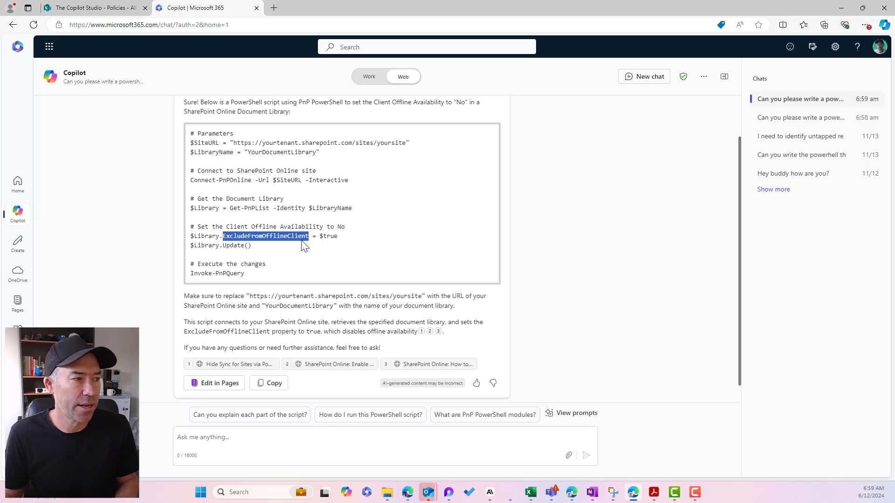
{"action": "left_click", "coordinate": [276, 257]}
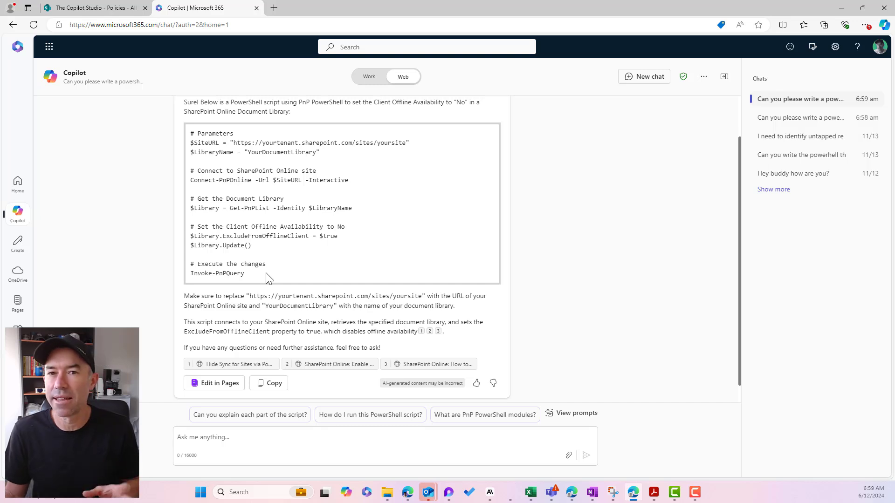
{"action": "left_click", "coordinate": [302, 440]}
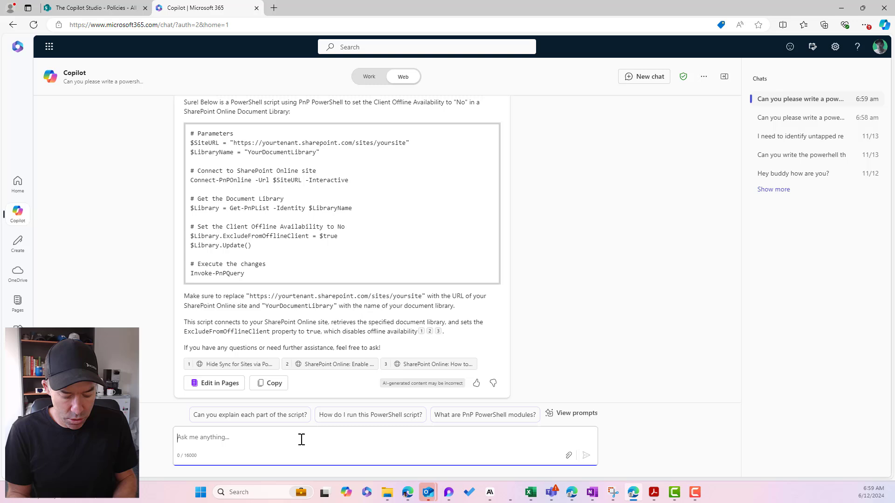
- Send a follow-up asking for the same PnP script but at the site level
{"action": "type", "text": "Ca"}
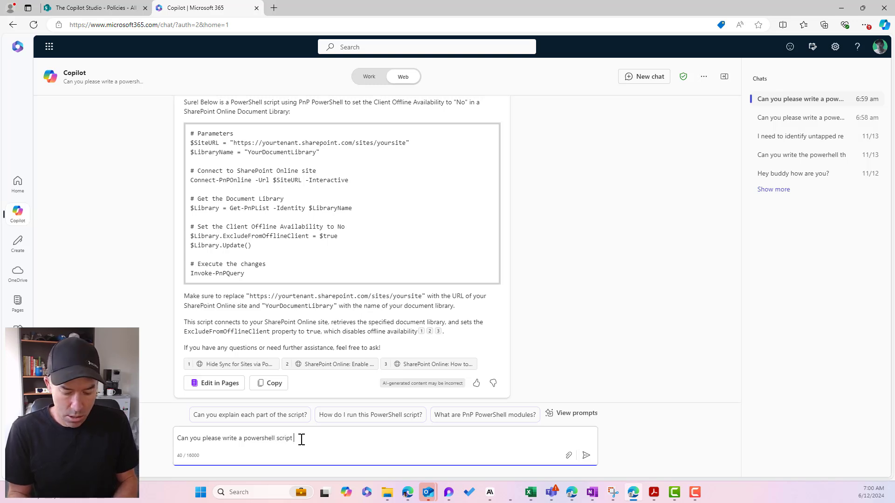
{"action": "type", "text": "that will do the same things"}
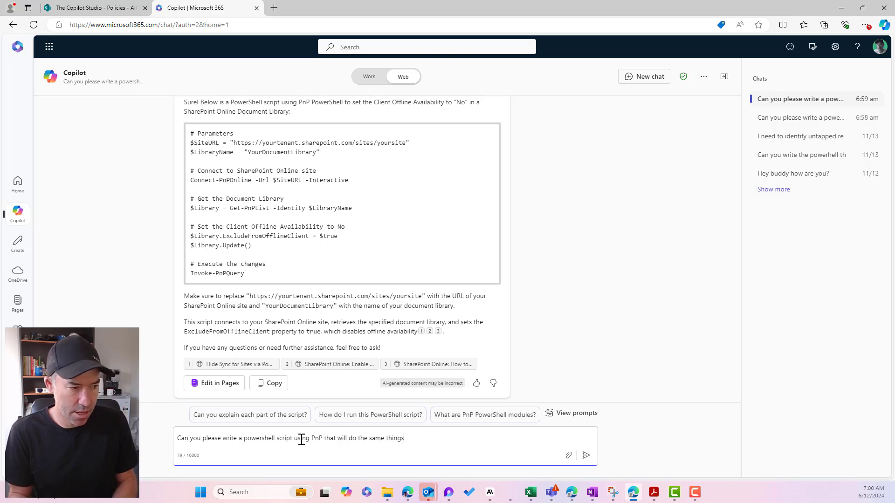
{"action": "key", "text": "BackSpace"}
{"action": "type", "text": "but at the s"}
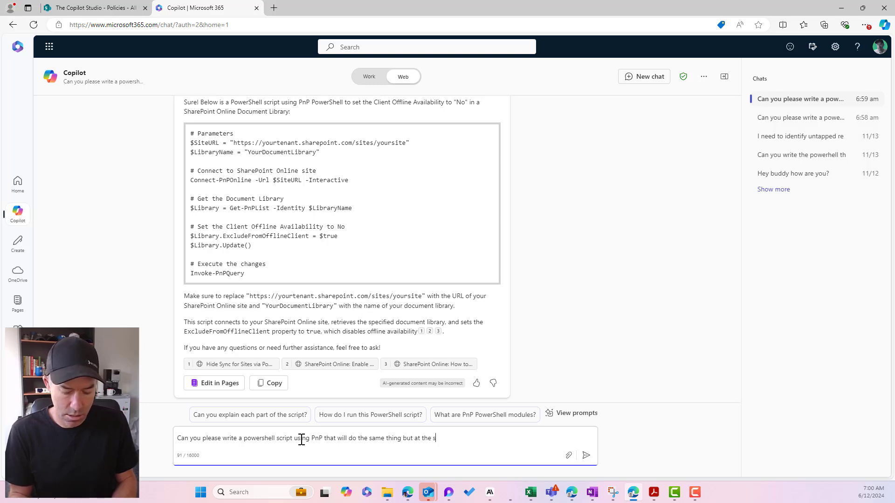
{"action": "type", "text": "ite level"}
{"action": "key", "text": "Return"}
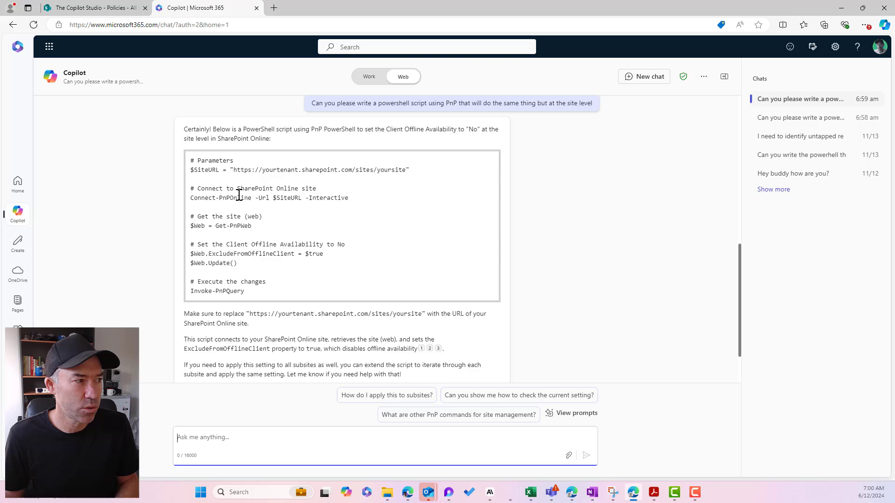
- Review the reply's Get-PnPWeb call and its ExcludeFromOfflineClient property in the code
{"action": "left_click", "coordinate": [205, 170]}
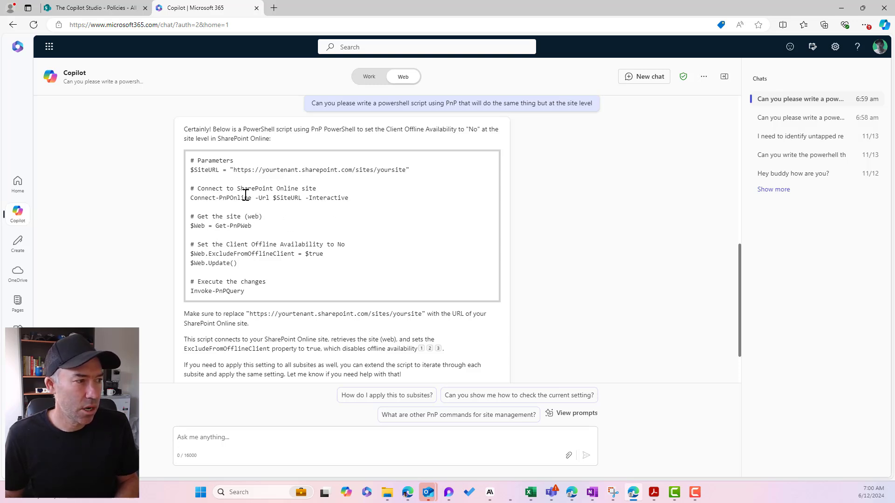
{"action": "left_click_drag", "start_coordinate": [239, 227], "coordinate": [251, 227]}
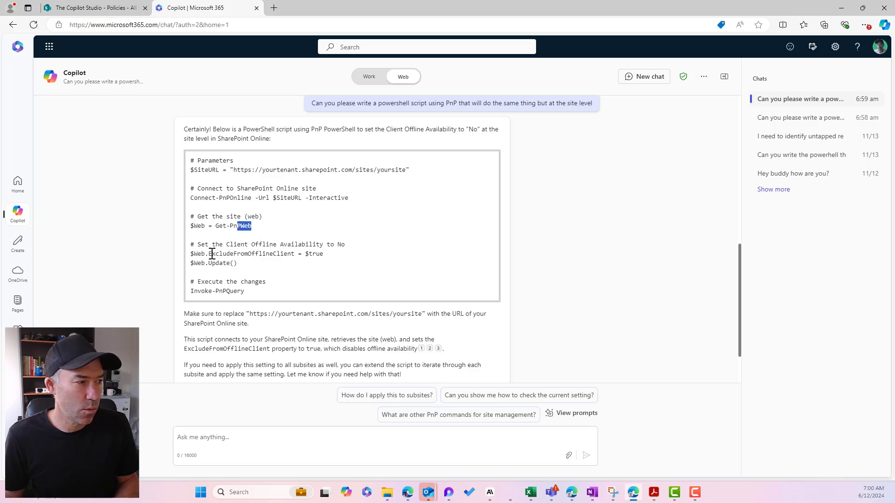
{"action": "left_click_drag", "start_coordinate": [211, 254], "coordinate": [291, 253]}
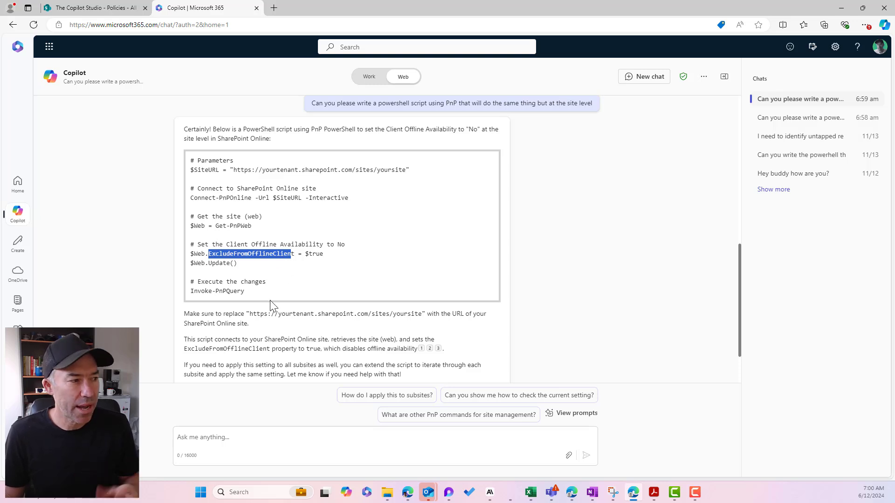